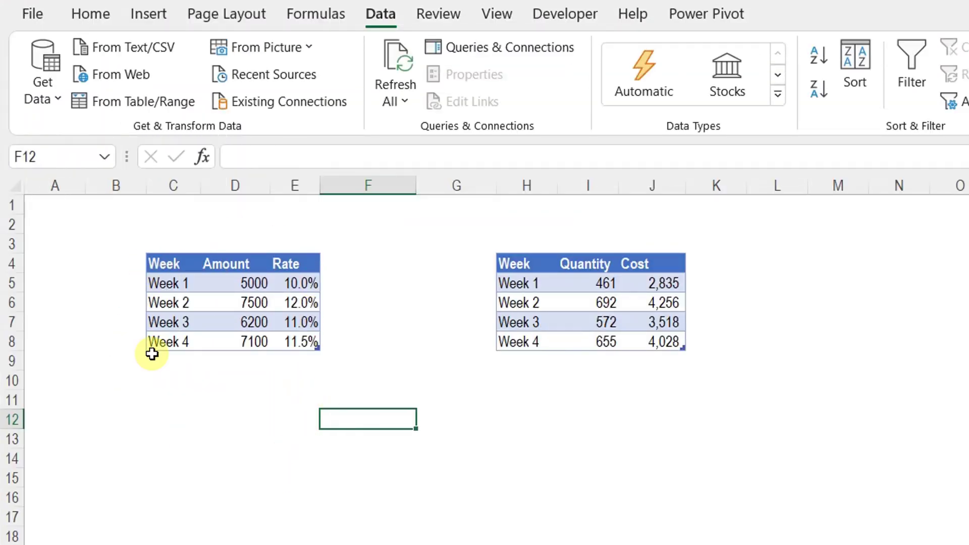
Step: Select the Week 3 (6200) and Week 2 (7500) amounts and check the ROUNDUP Quantity formula
click(208, 313)
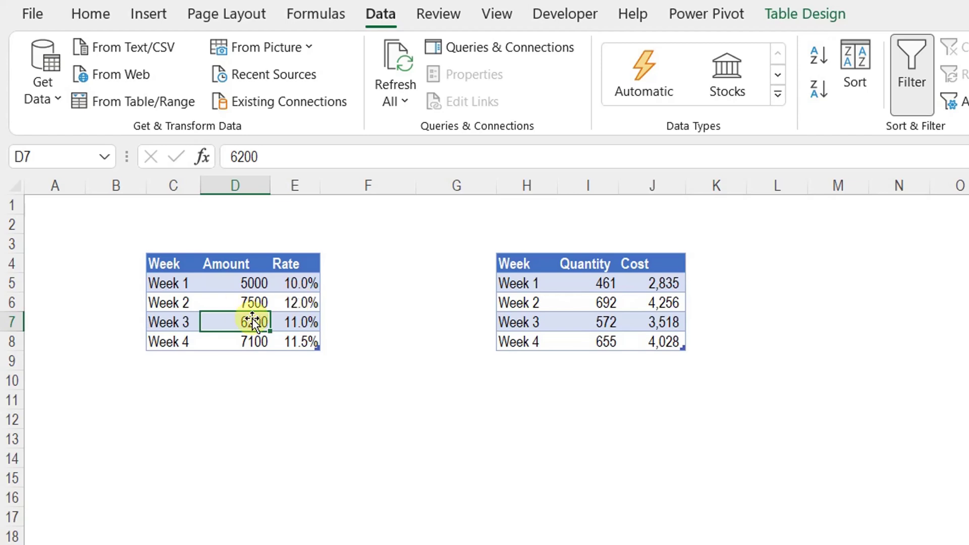
click(605, 302)
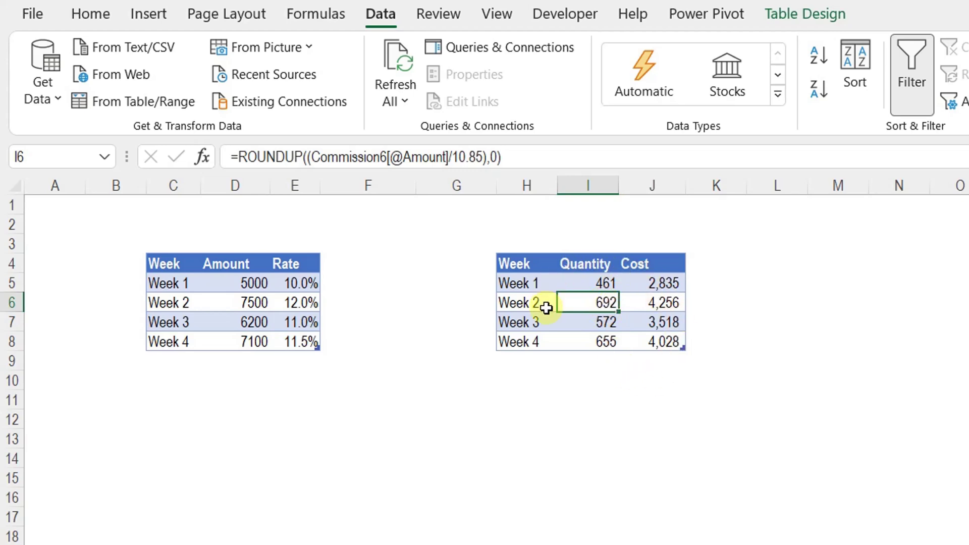
drag(230, 323, 212, 307)
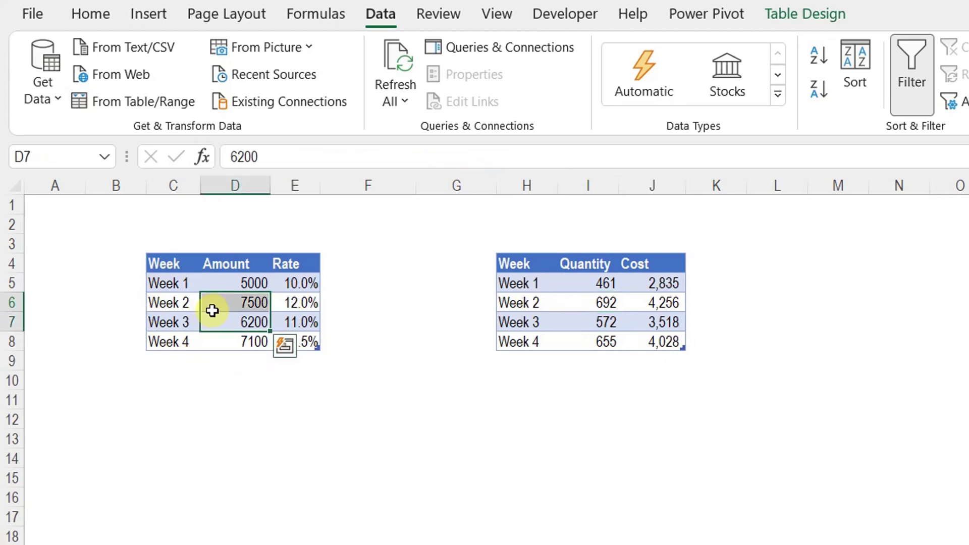
click(241, 303)
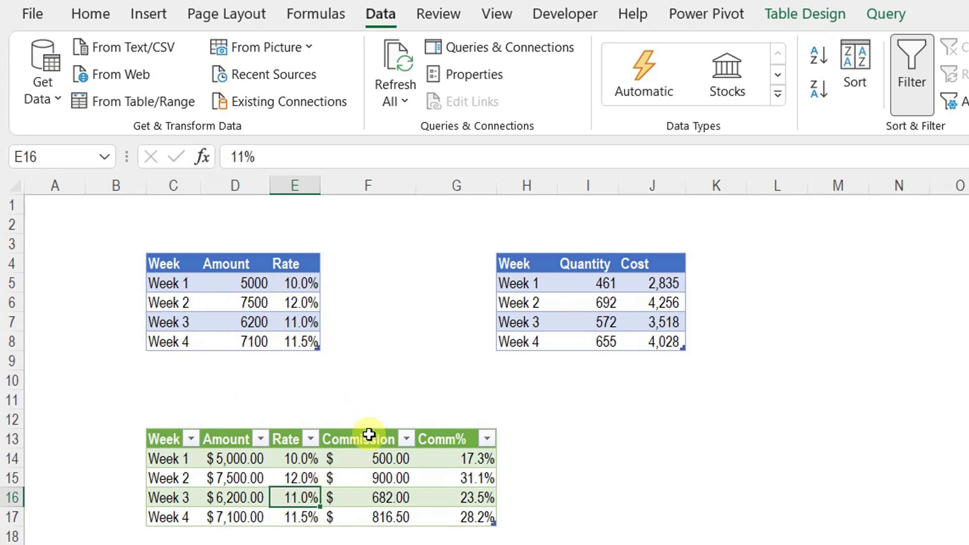
Step: Inspect the green table's Week 1 amount 5000, rate 10%, commission 500, Comm% and Commission column
drag(354, 454, 353, 511)
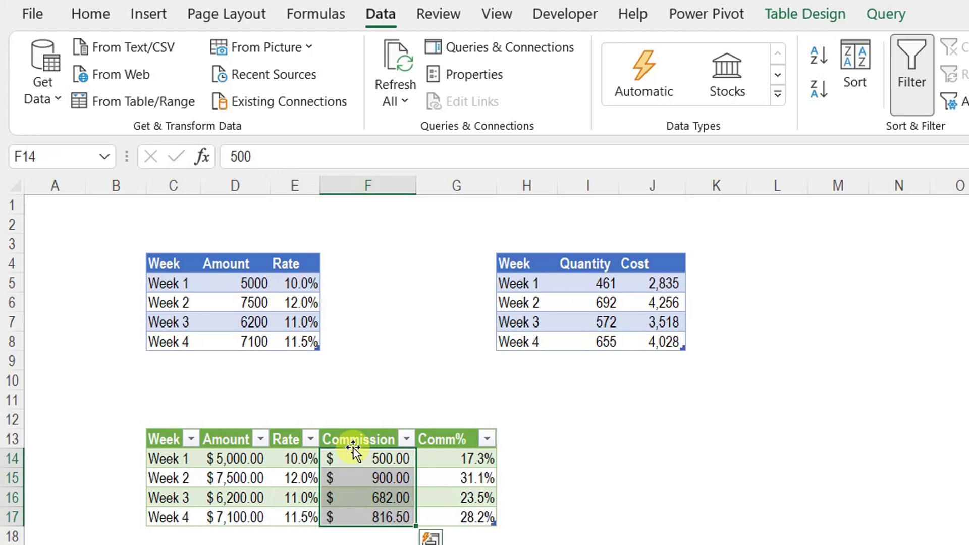
click(360, 463)
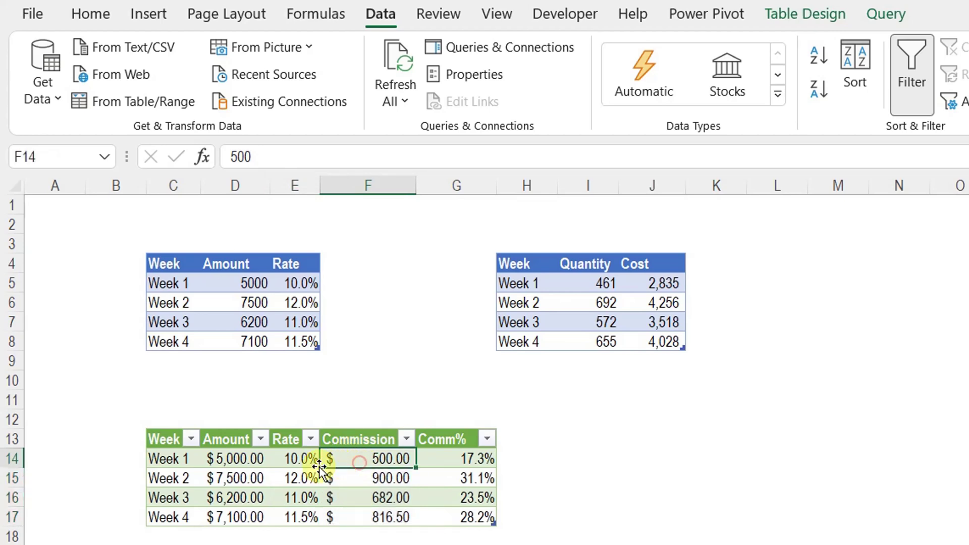
click(229, 465)
click(290, 461)
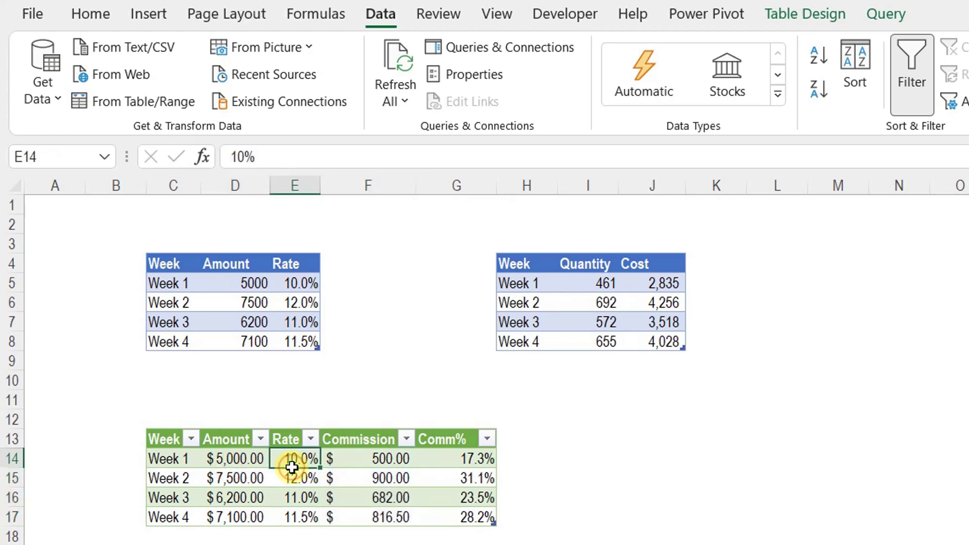
click(454, 462)
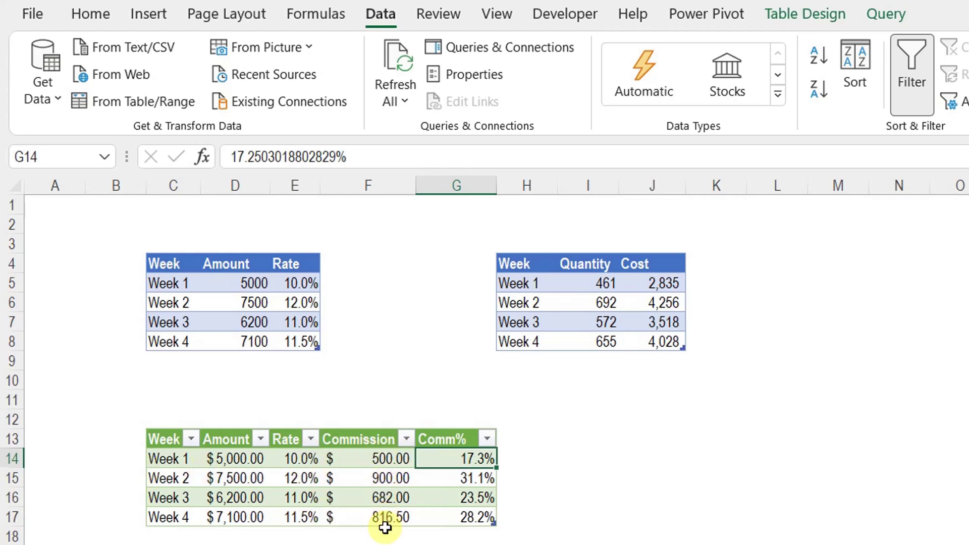
click(377, 459)
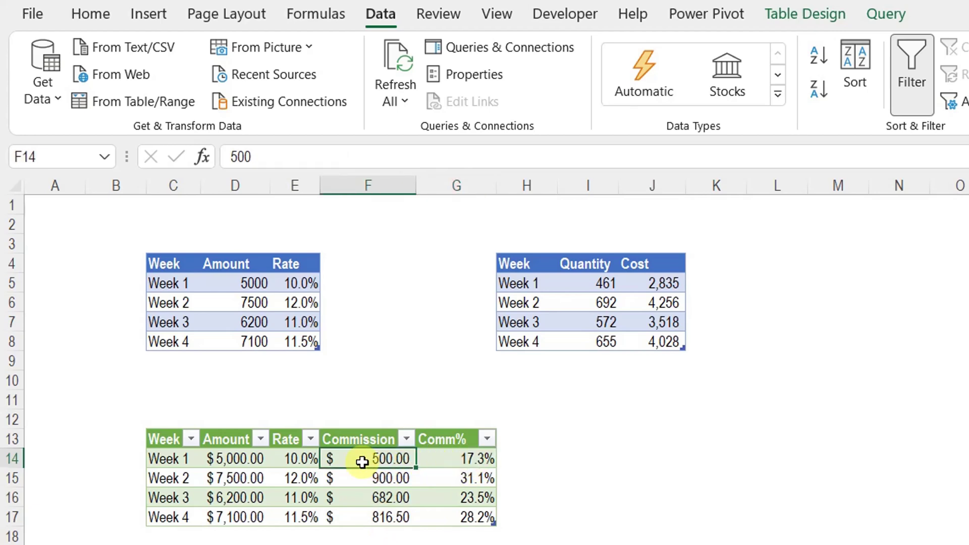
drag(360, 460, 364, 513)
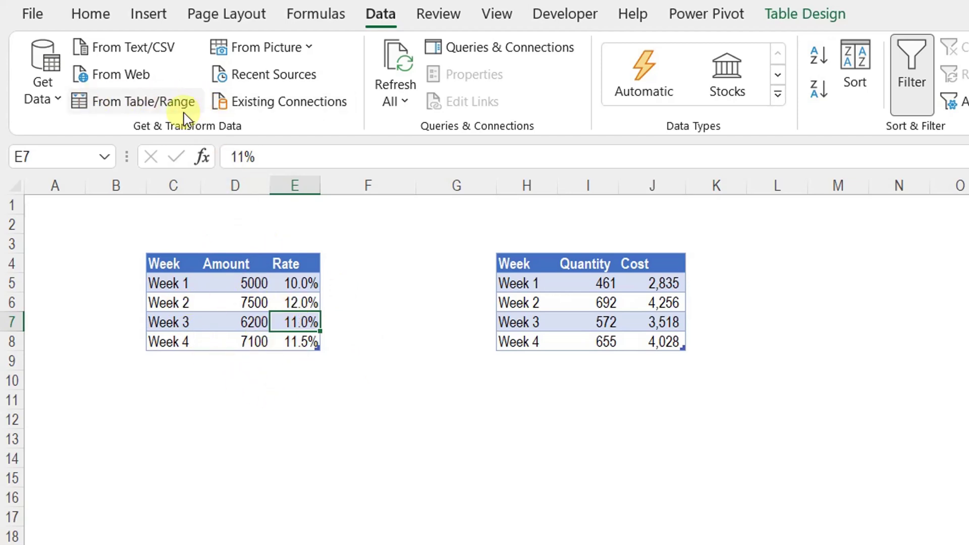
Step: Create Query1 as a blank query from Get Data > From Other Sources
click(232, 314)
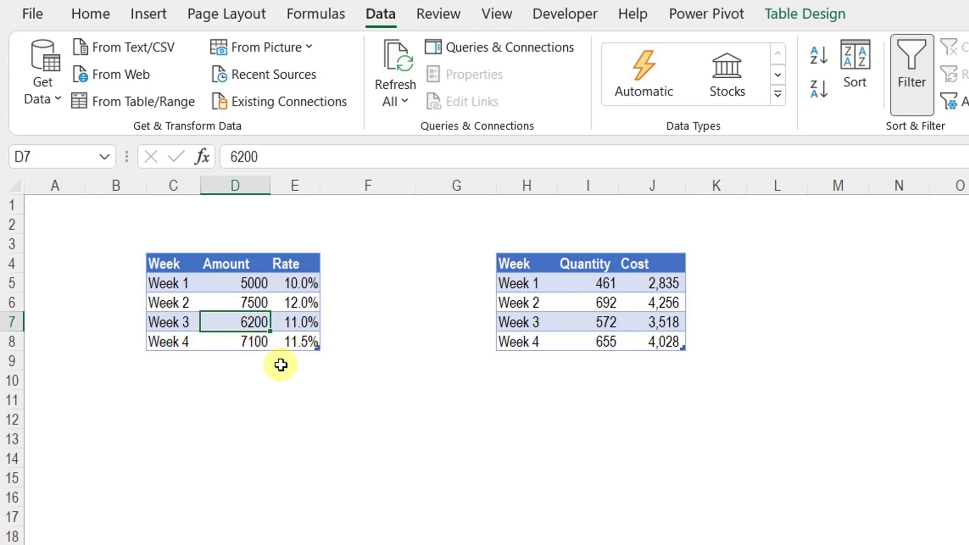
click(47, 106)
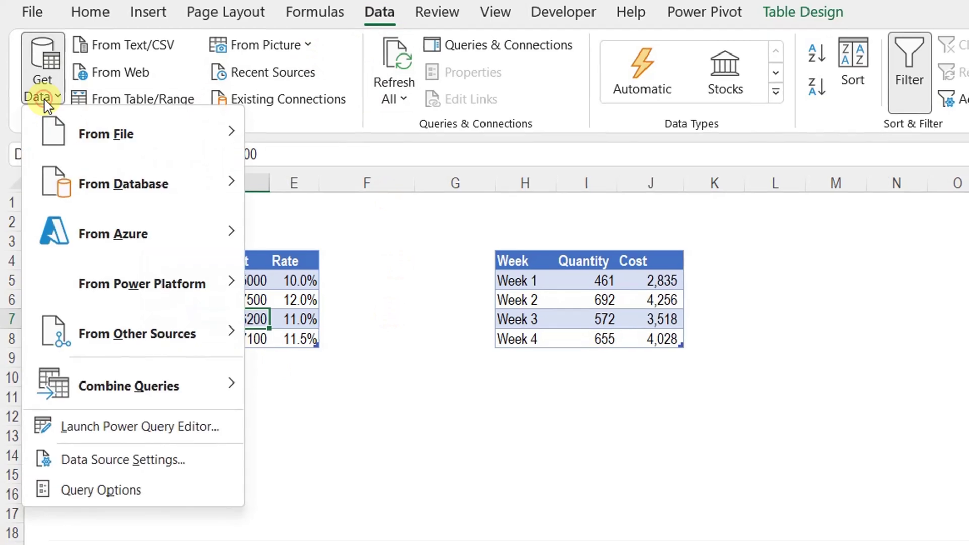
mouse_move(108, 343)
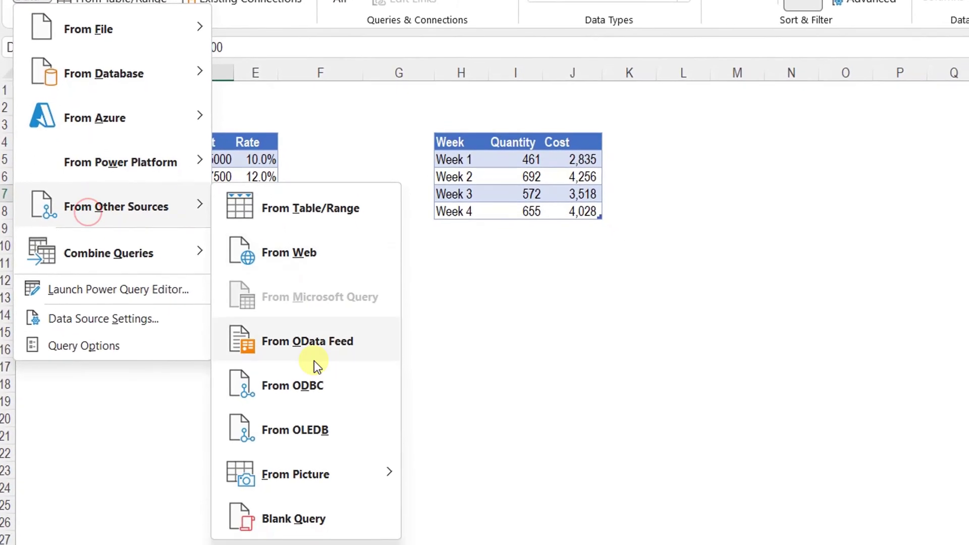
click(323, 534)
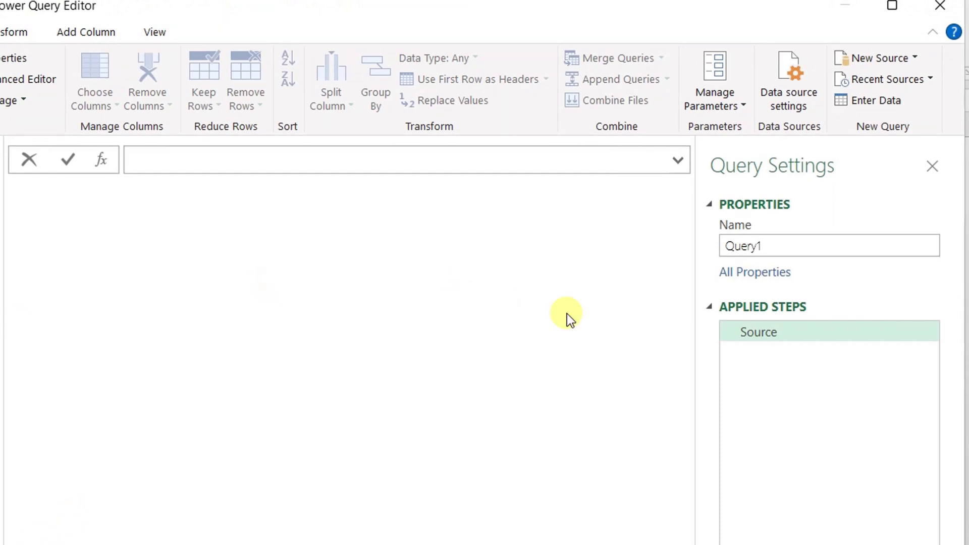
Step: Rename Query1 to 'Commission' and open the Advanced Editor showing its let/Source code
double_click(770, 246)
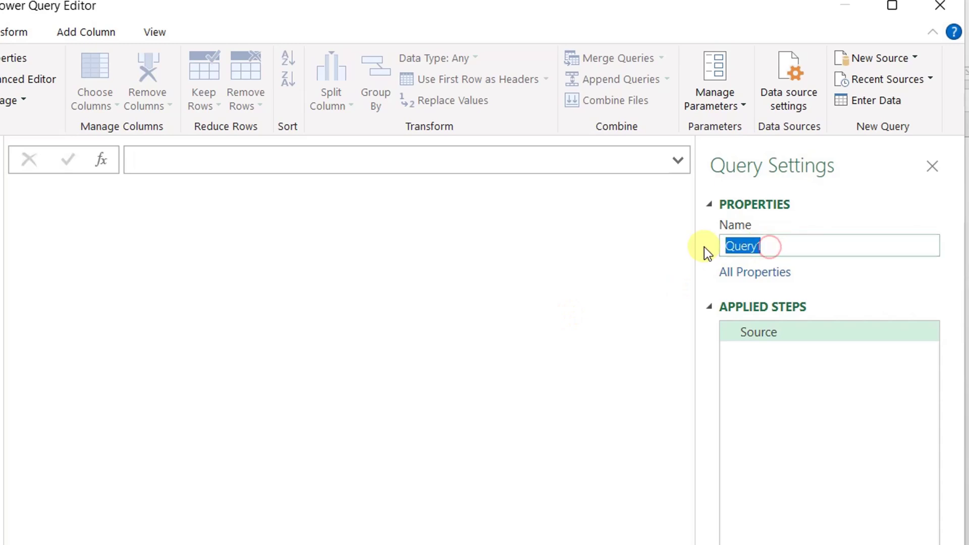
text(Commission)
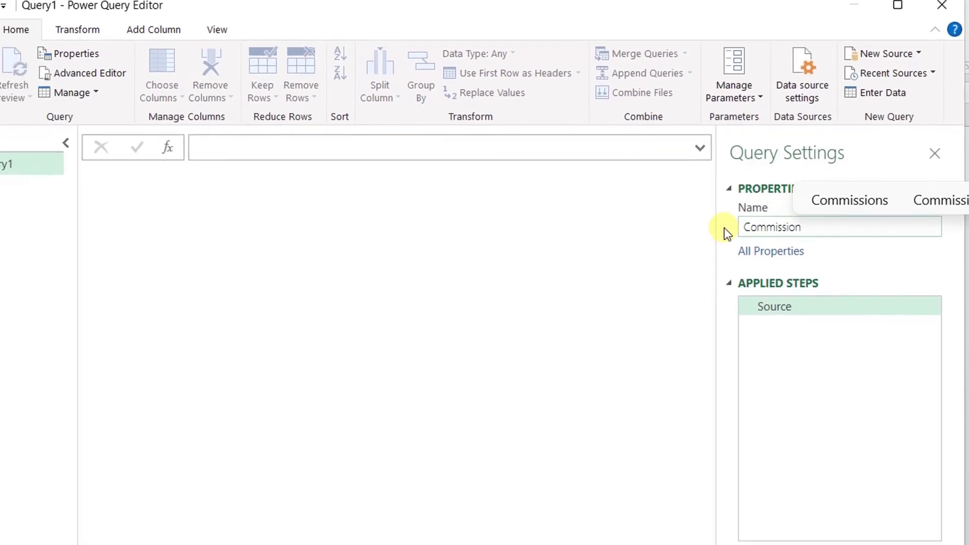
key(Return)
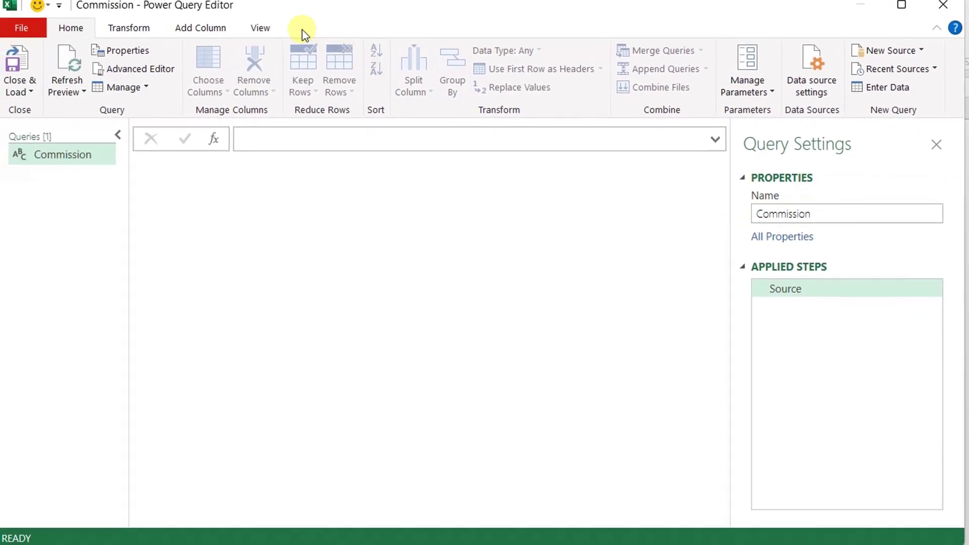
click(273, 28)
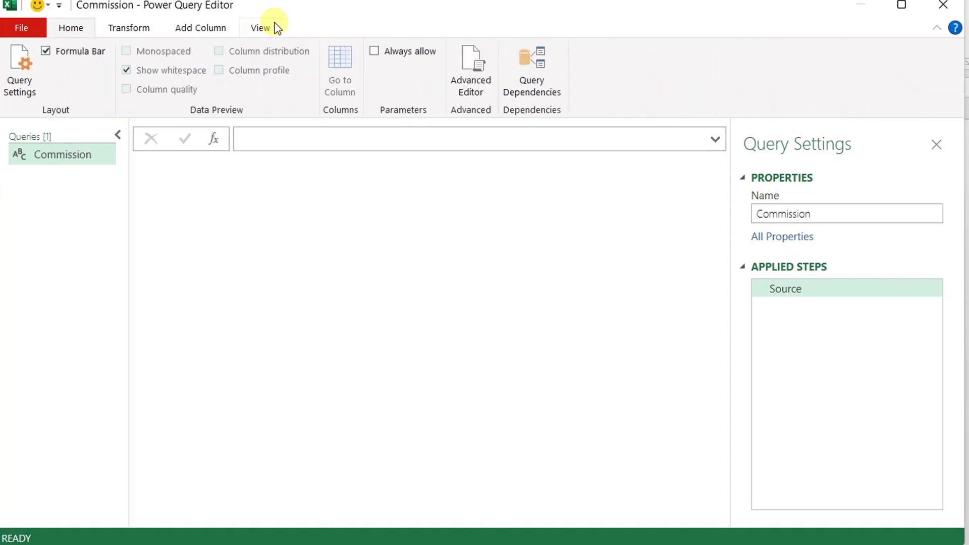
click(475, 82)
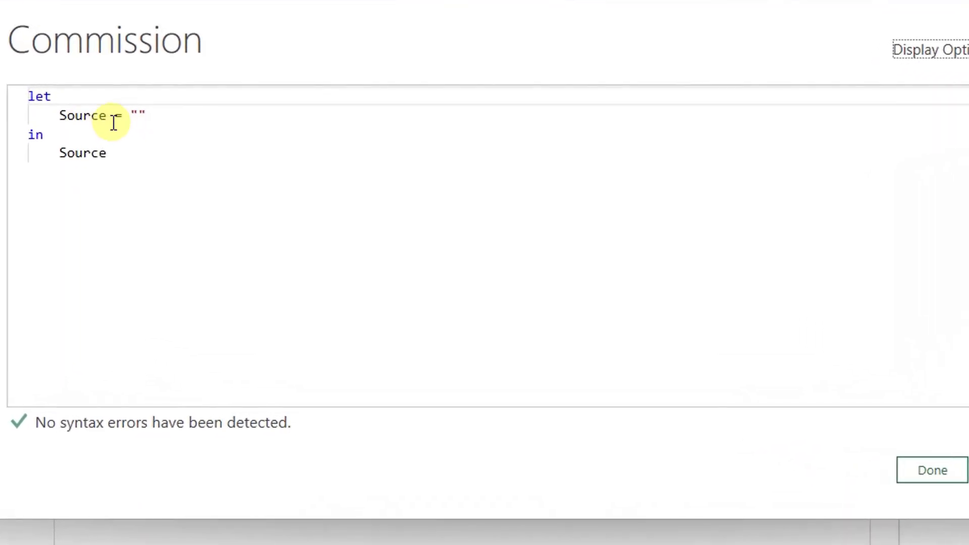
Step: Replace the empty Source string with Excel.CurrentWorkbook() and apply the code
drag(126, 115, 160, 117)
key(BackSpace)
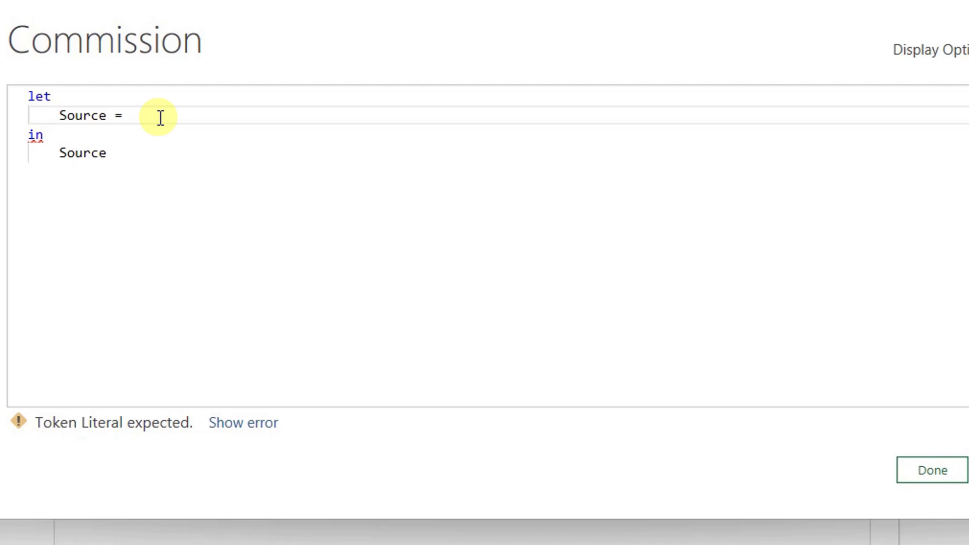
text(Excel.CurrentWorkbook())
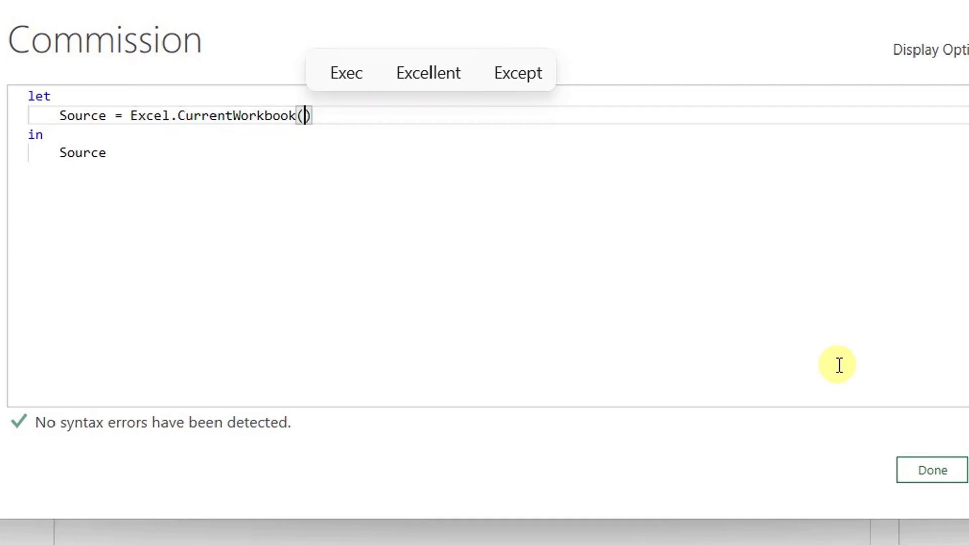
click(927, 471)
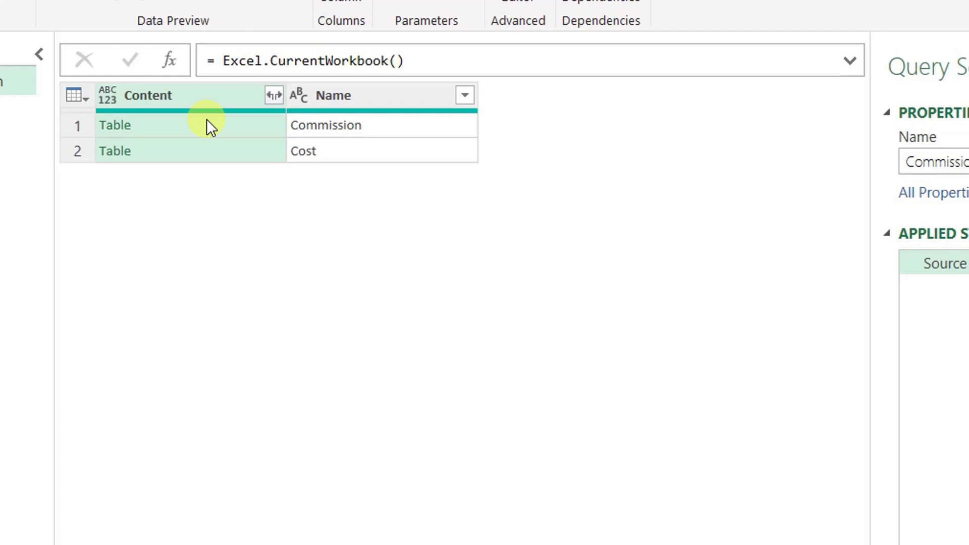
Step: Preview the Commission and Cost table contents, then reopen the Advanced Editor
click(238, 129)
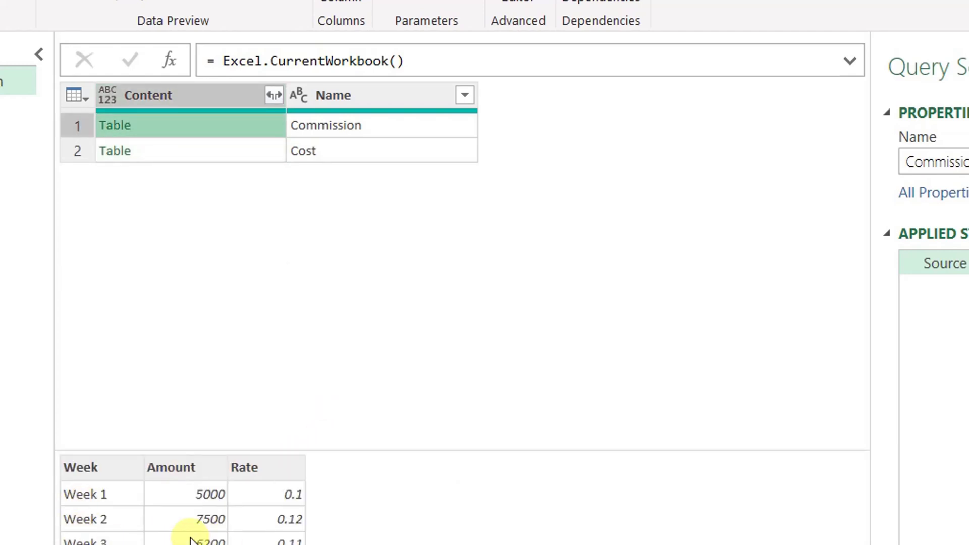
click(236, 153)
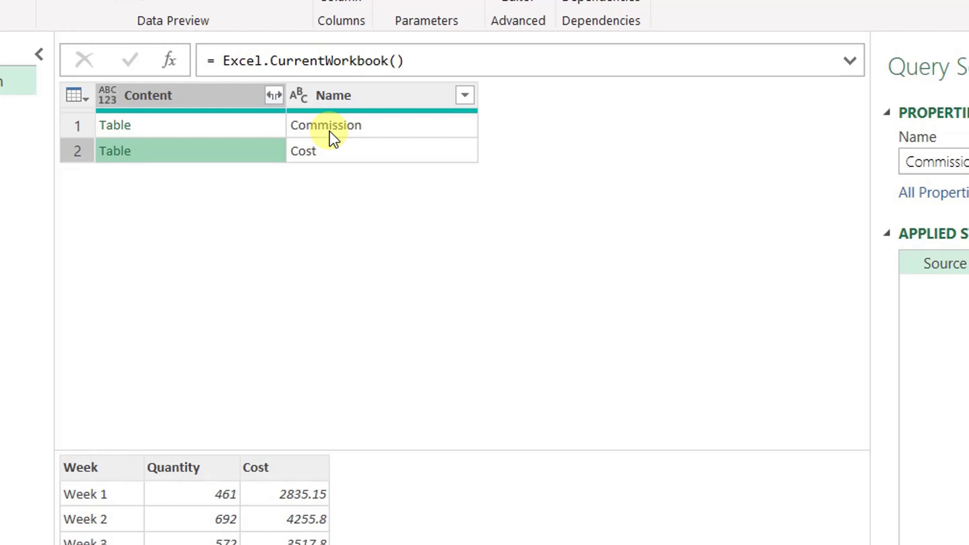
click(505, 15)
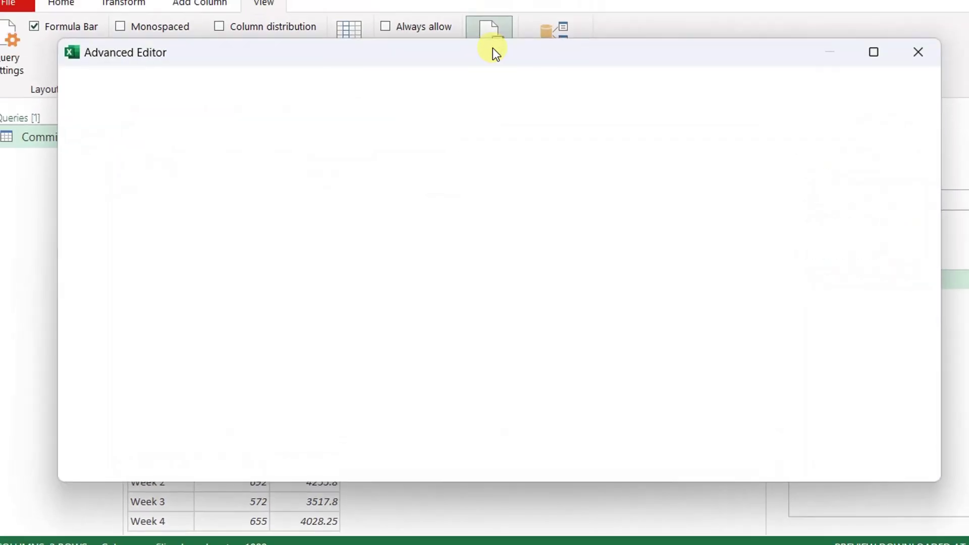
Step: Append {0} to Excel.CurrentWorkbook() and preview the Commission table's four weeks of data
click(359, 173)
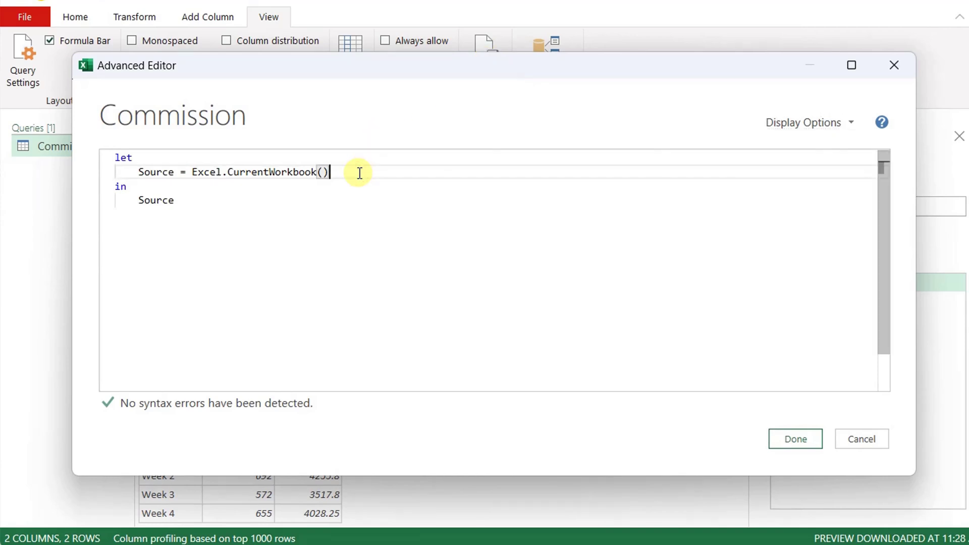
text({})
text(0)
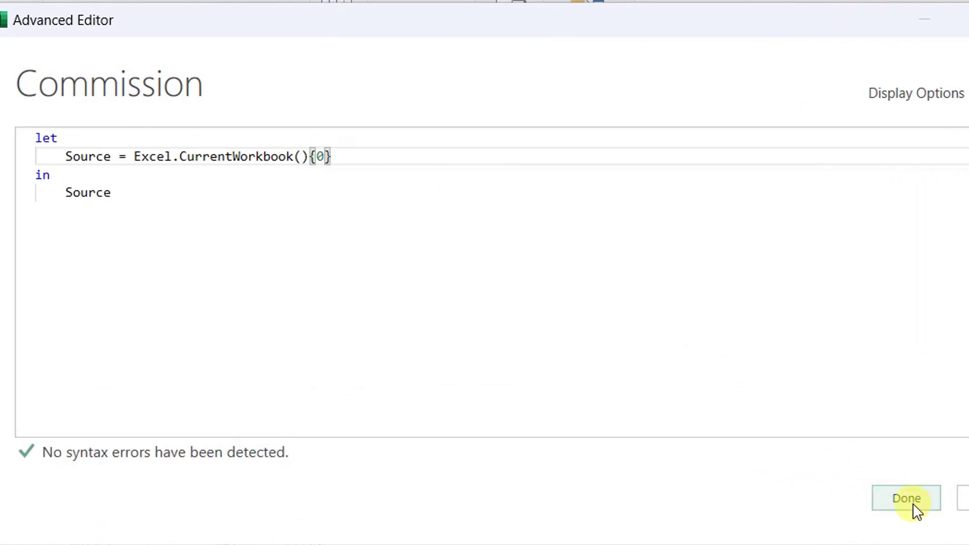
click(908, 501)
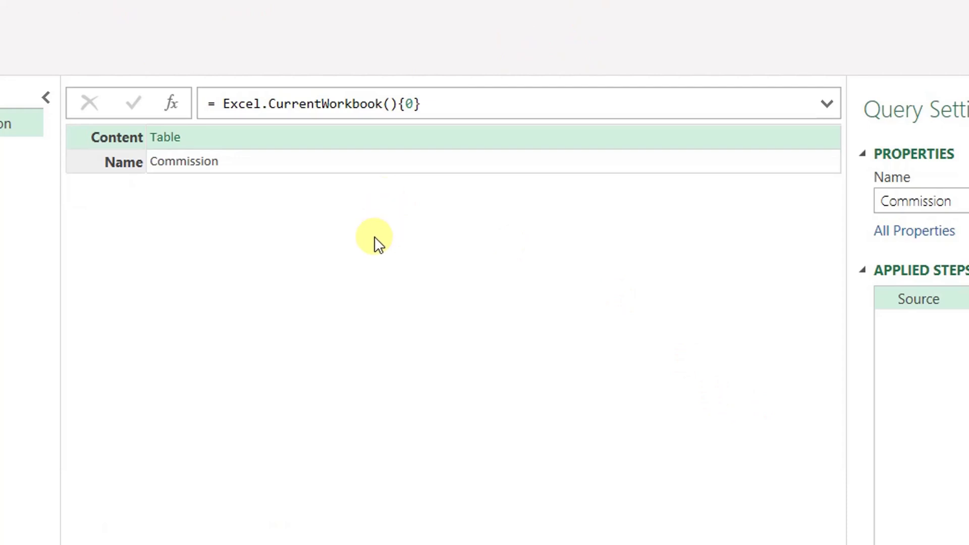
click(315, 147)
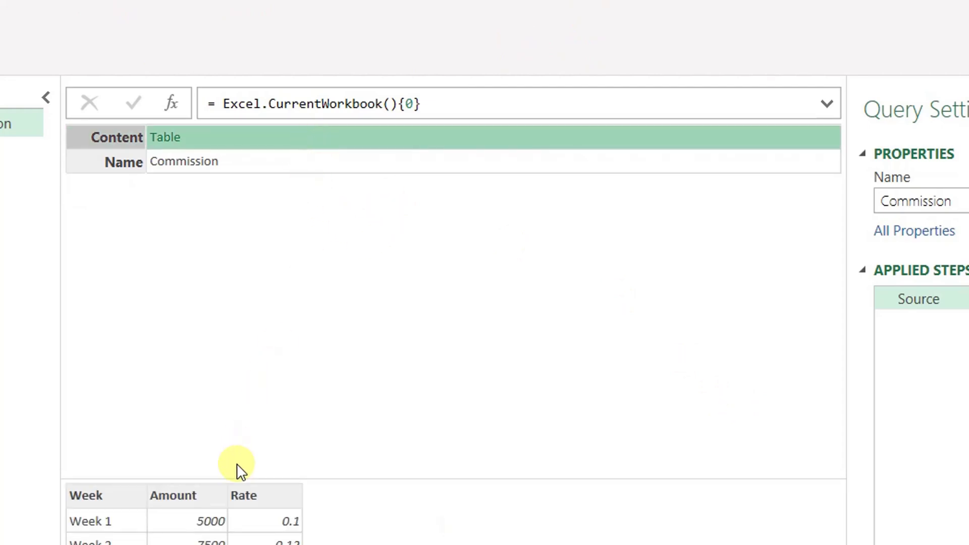
drag(235, 476, 237, 410)
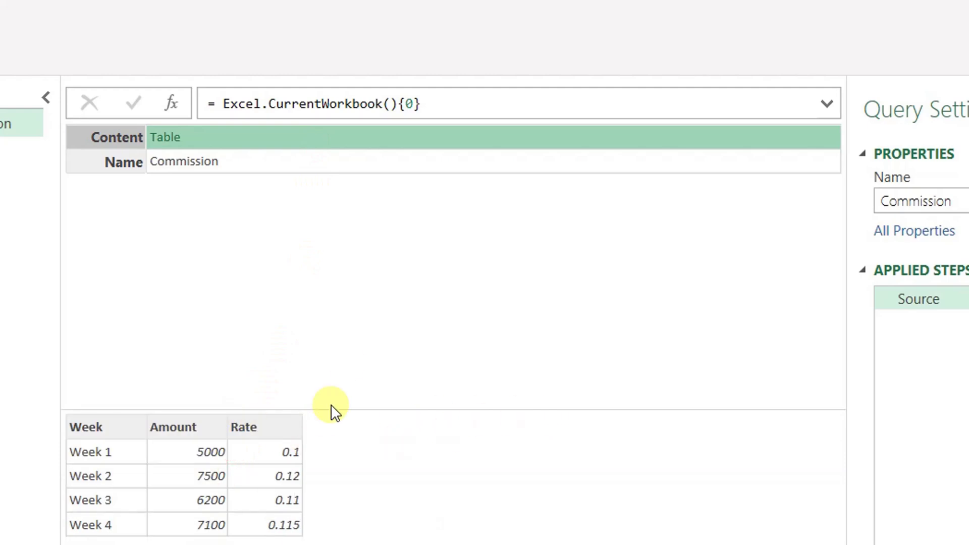